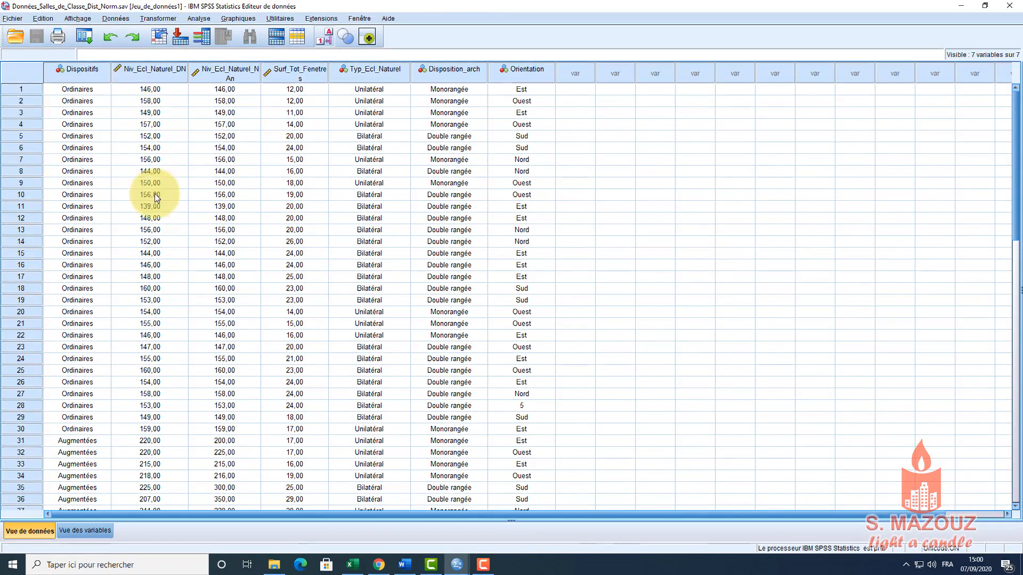
- Set up an Explore analysis with Niv_Ecl_Naturel_DN as the dependent variable and Dispositifs as the factor
left_click(206, 19)
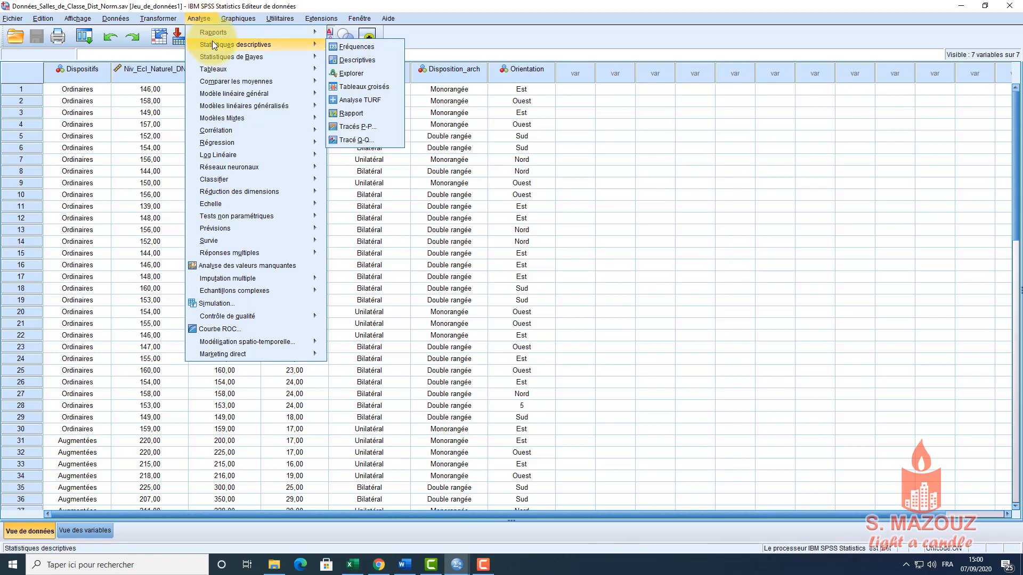
mouse_move(286, 43)
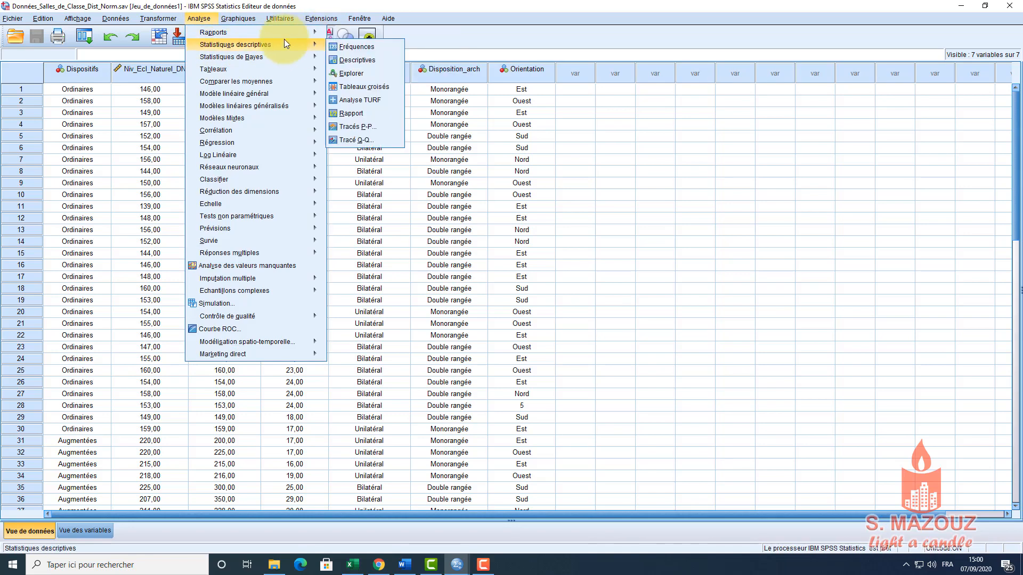
left_click(349, 78)
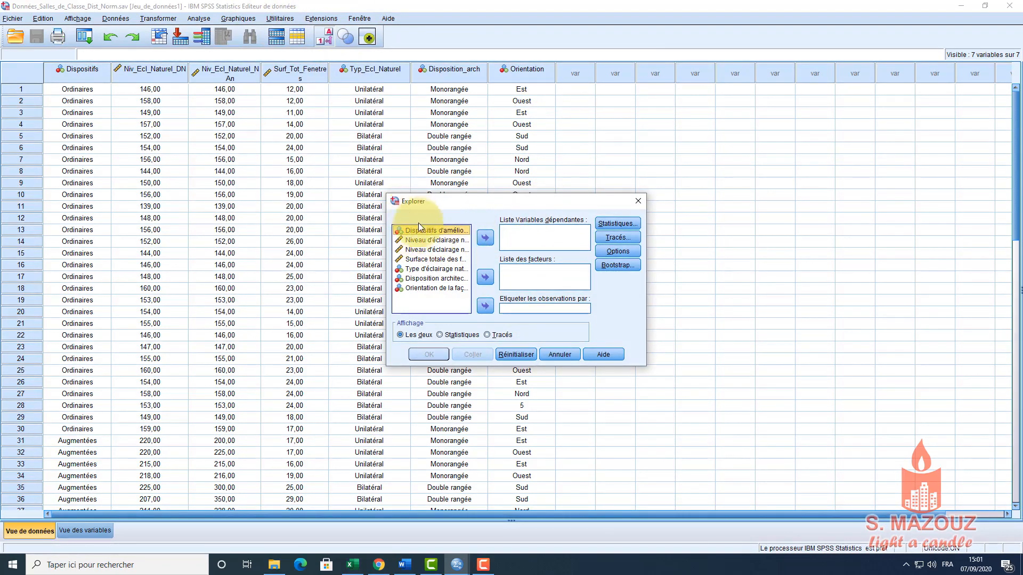
left_click(431, 241)
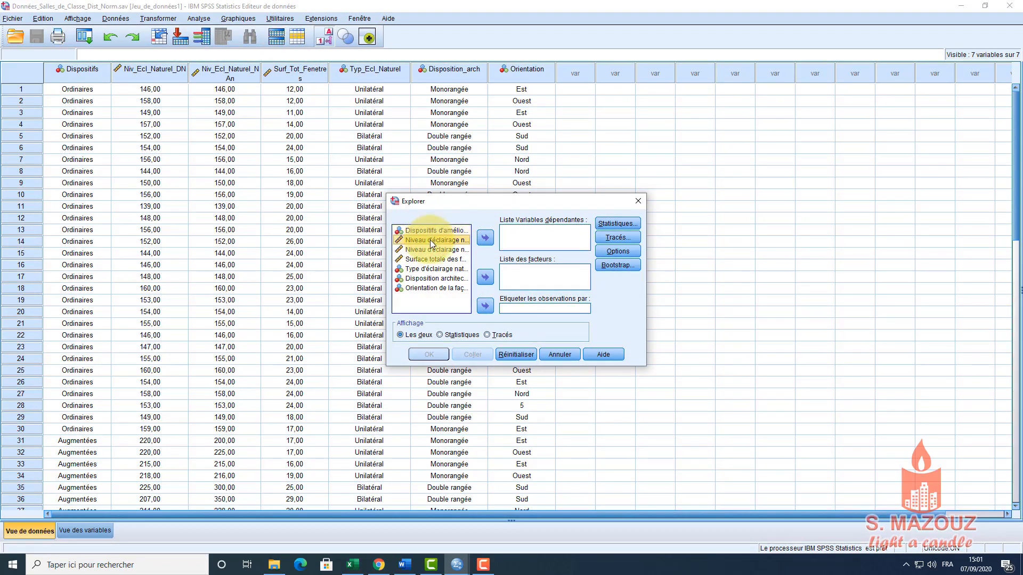
left_click(485, 238)
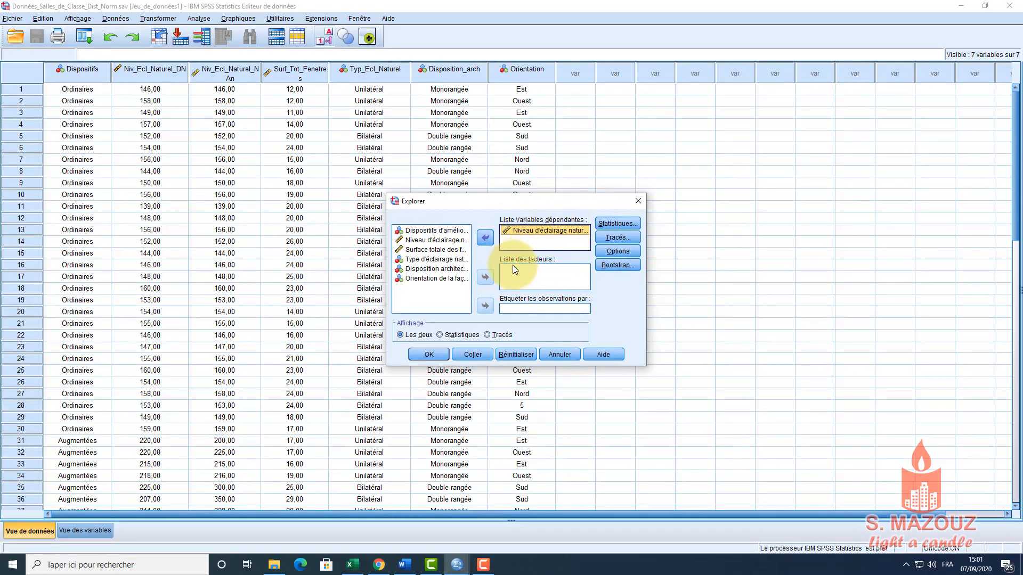
left_click(446, 232)
left_click(484, 277)
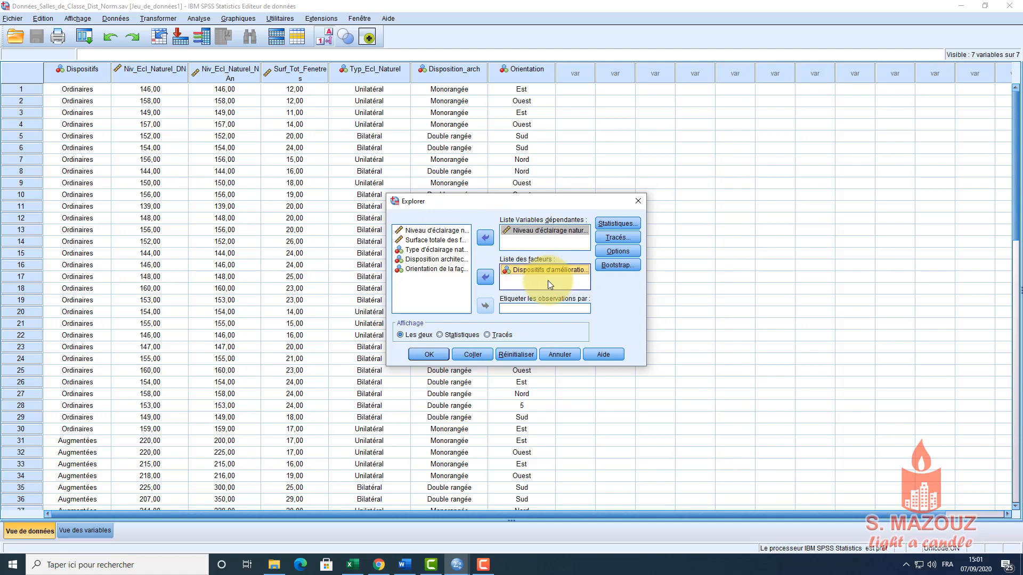
- Keep descriptives with a 95% confidence interval, and request histograms instead of stem-and-leaf plots plus normality plots with tests
left_click(615, 230)
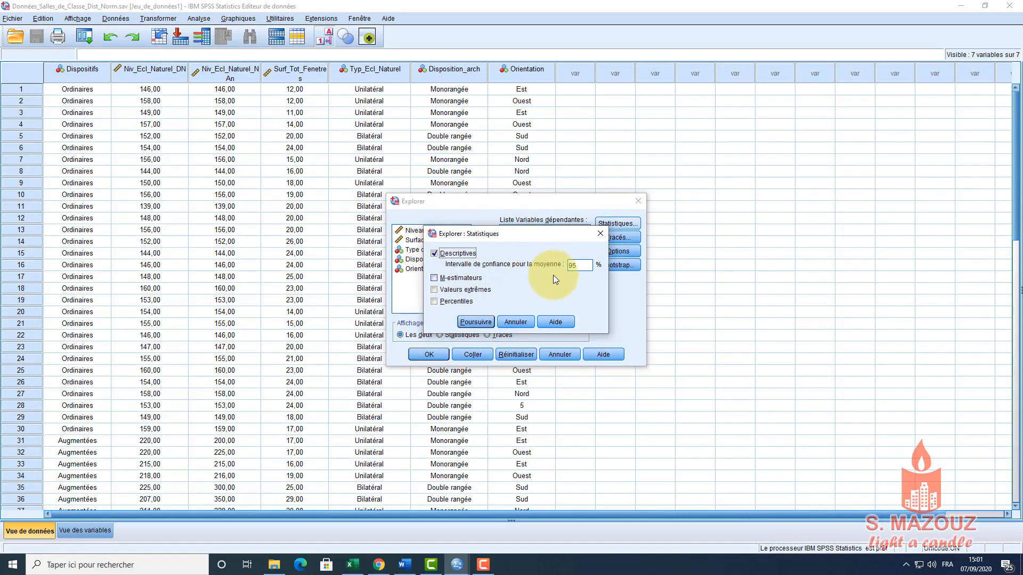
left_click(475, 321)
left_click(613, 238)
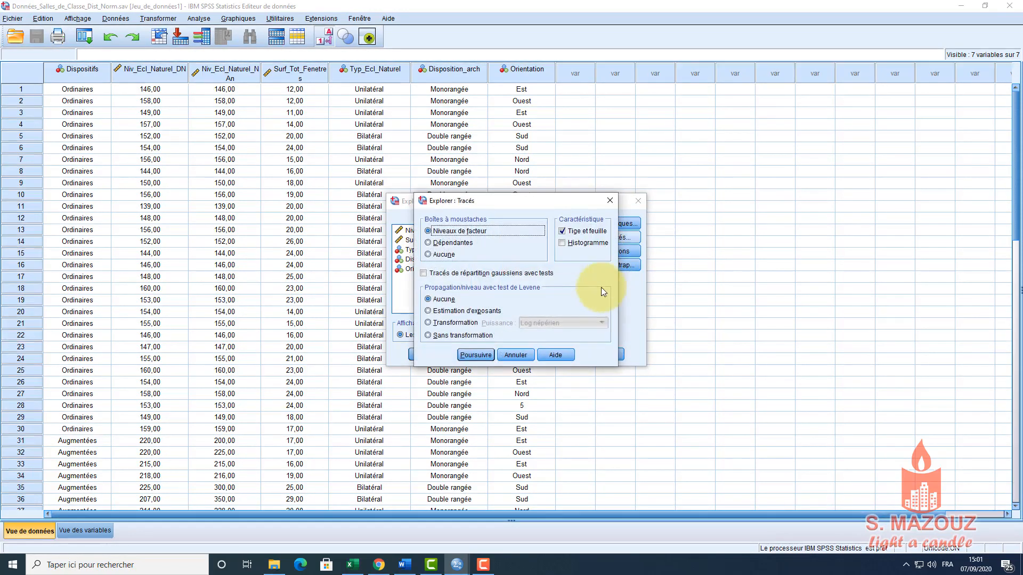
left_click(561, 230)
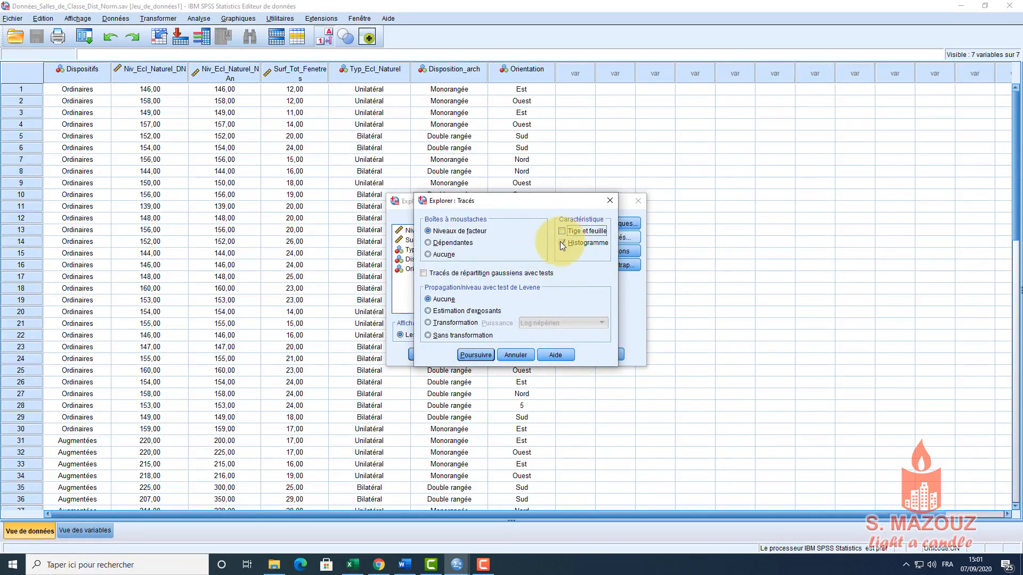
left_click(424, 274)
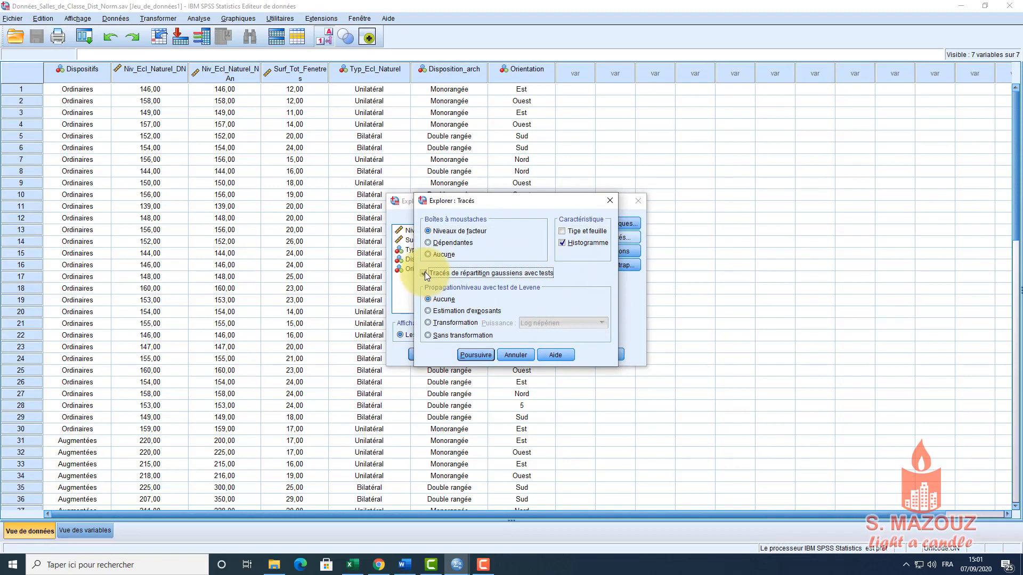
left_click(478, 355)
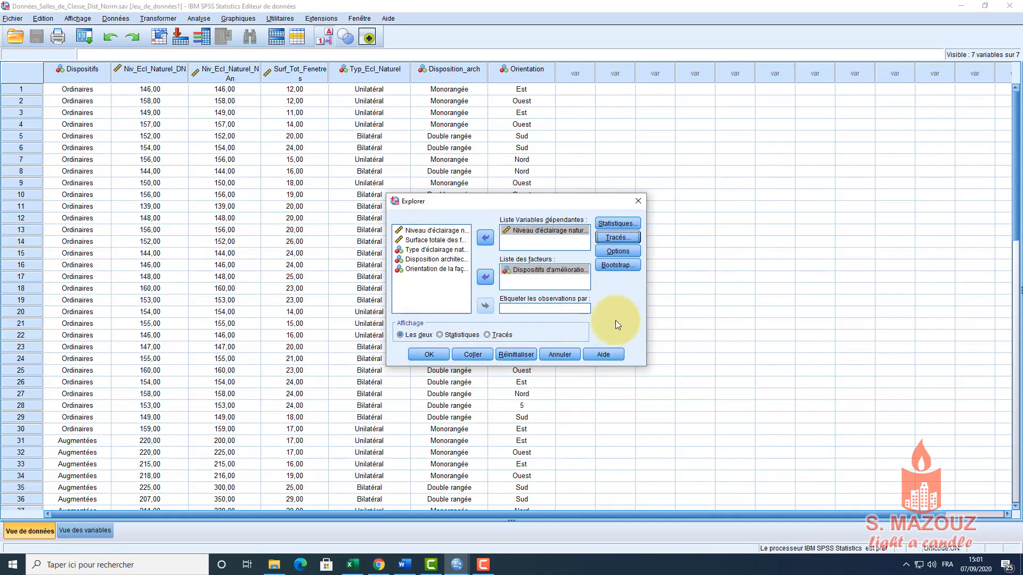
- Check the missing-values options without changing them and run the Explore analysis
left_click(616, 252)
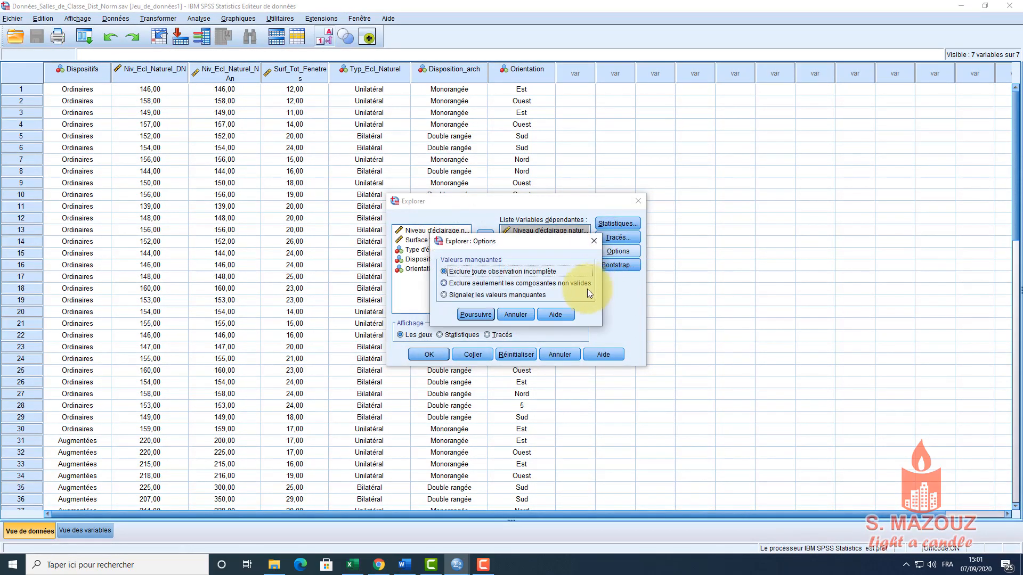
left_click(515, 316)
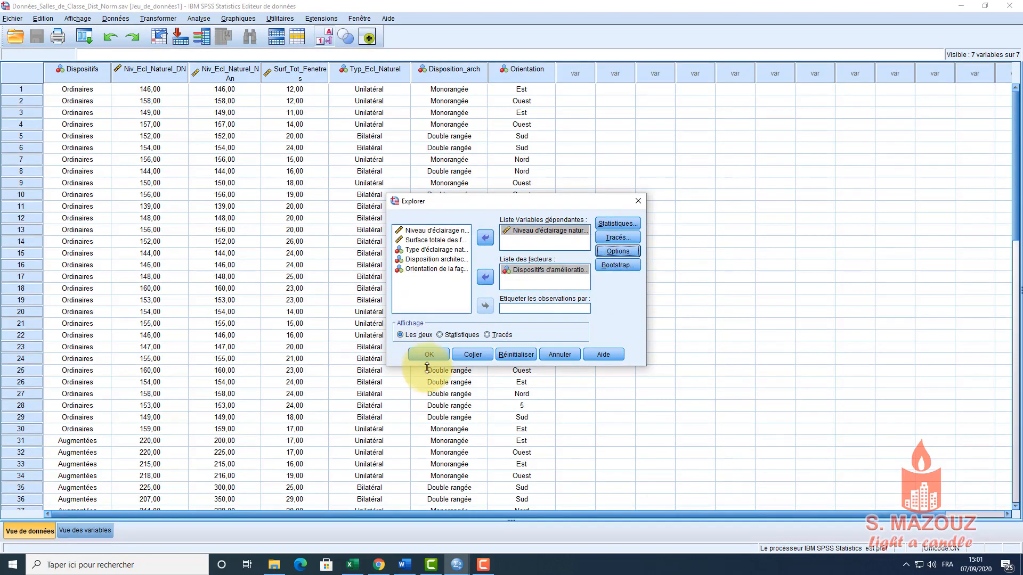
left_click(433, 356)
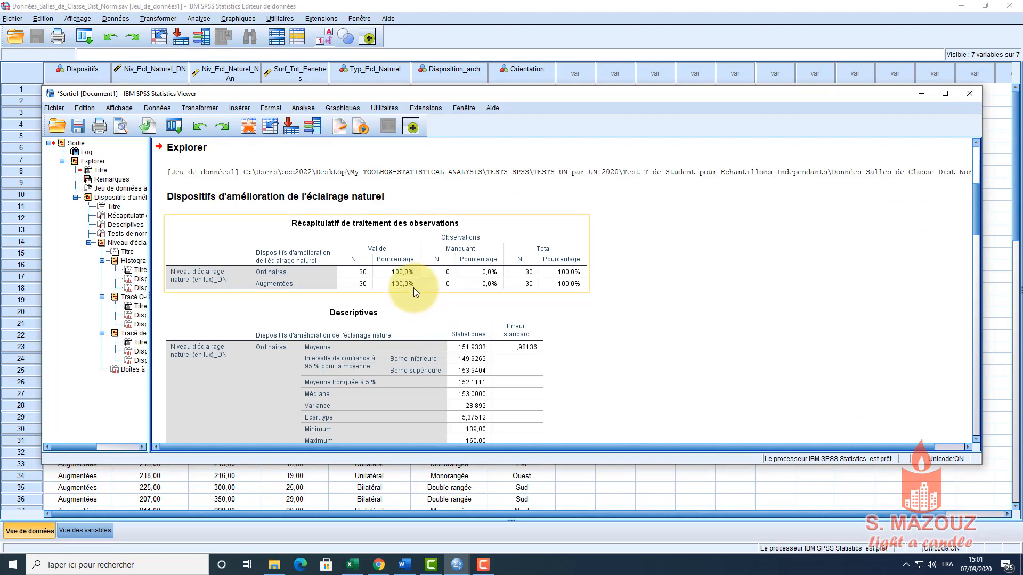
- Review the descriptives, widen the output outline and go to the Tests de normalité table
scroll(404, 309, "down", 3)
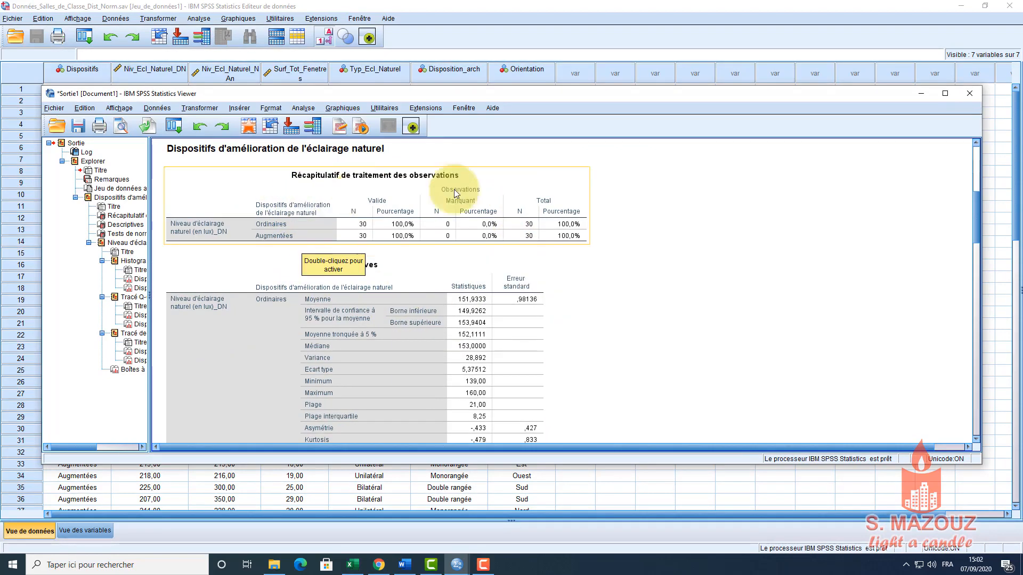
scroll(407, 296, "down", 9)
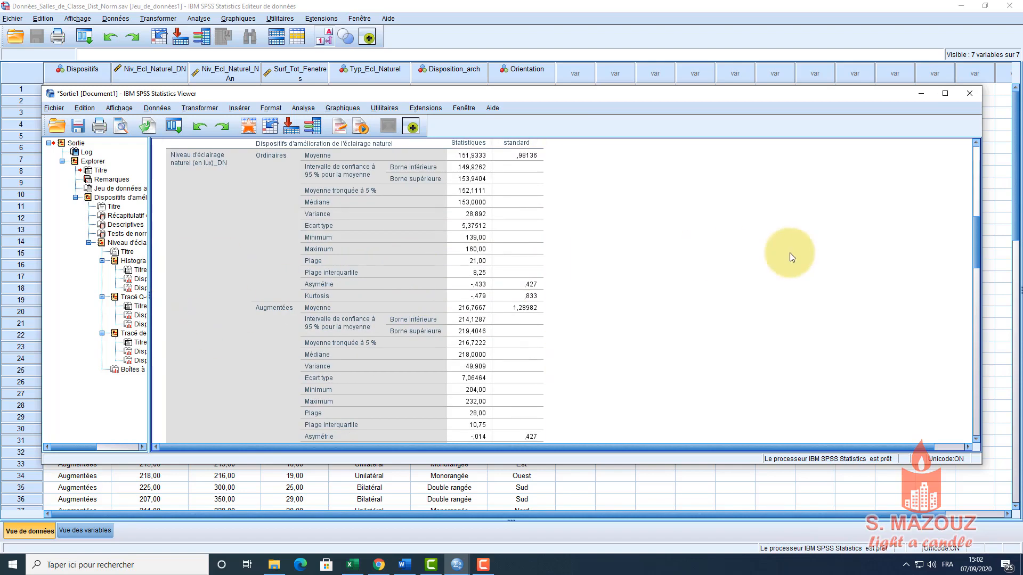
left_click_drag(149, 249, 220, 246)
left_click(133, 235)
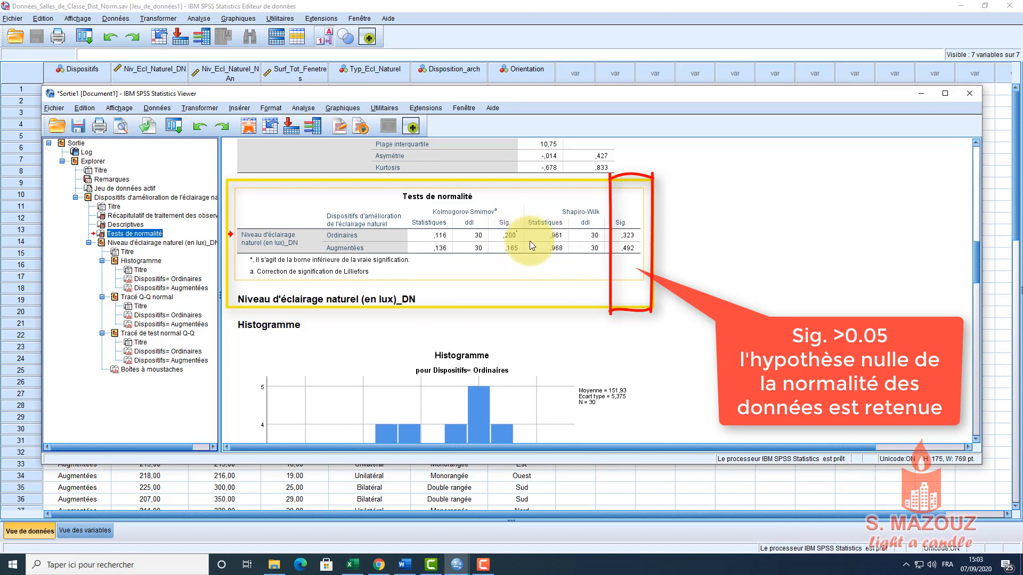
- Add a normal distribution curve to the histogram for Dispositifs= Ordinaires
scroll(530, 241, "down", 3)
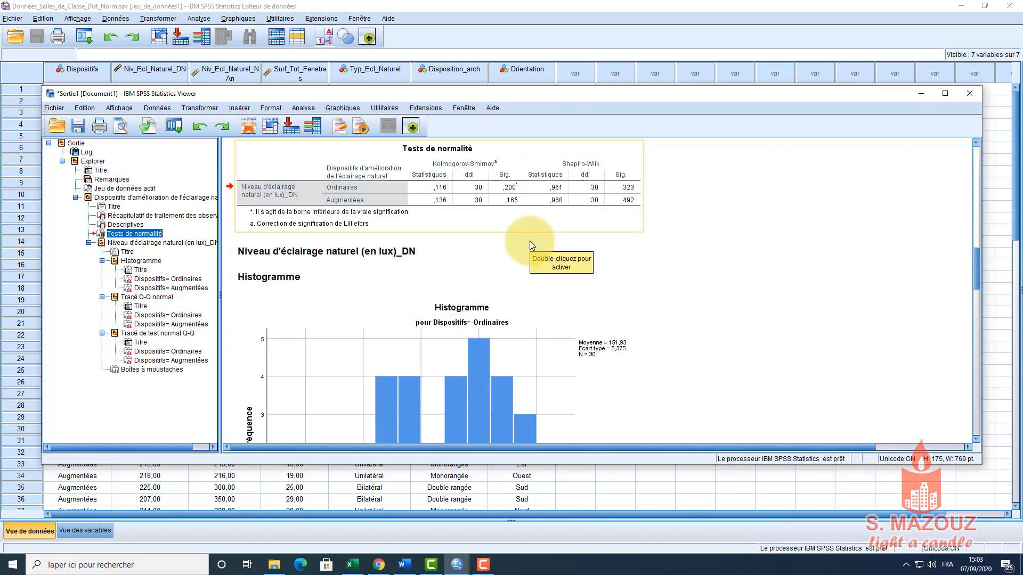
scroll(529, 241, "down", 9)
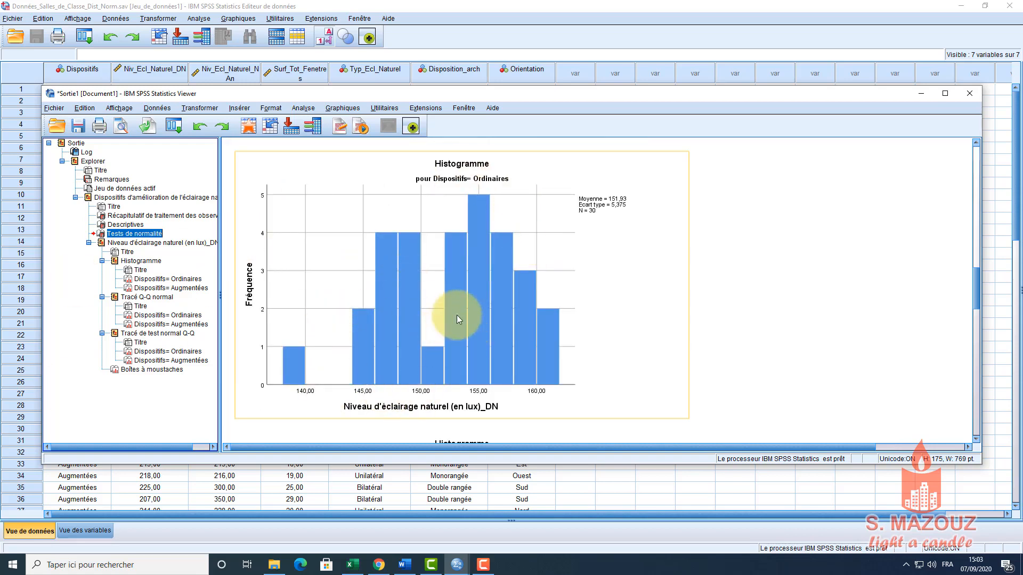
double_click(469, 300)
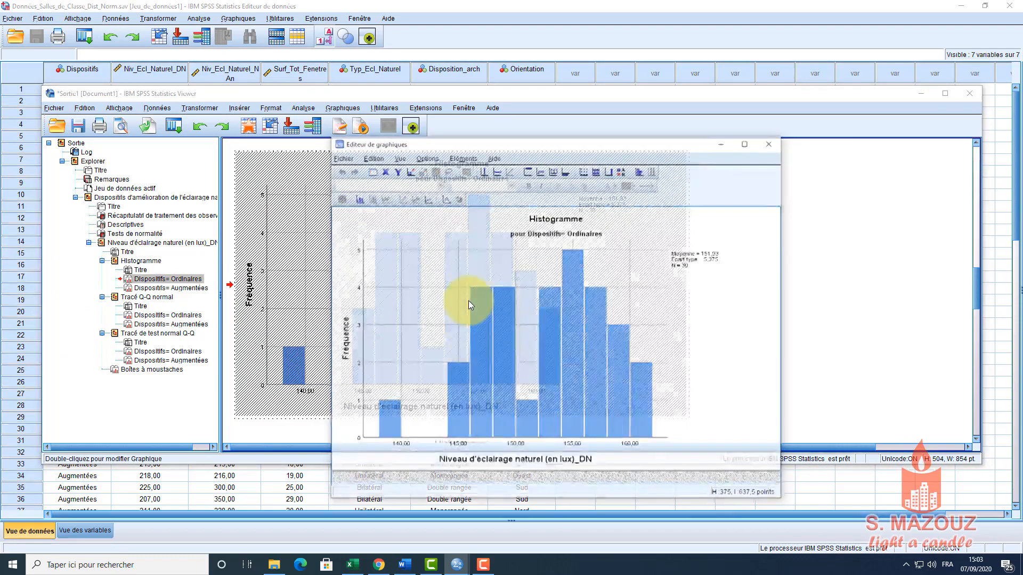
left_click(443, 199)
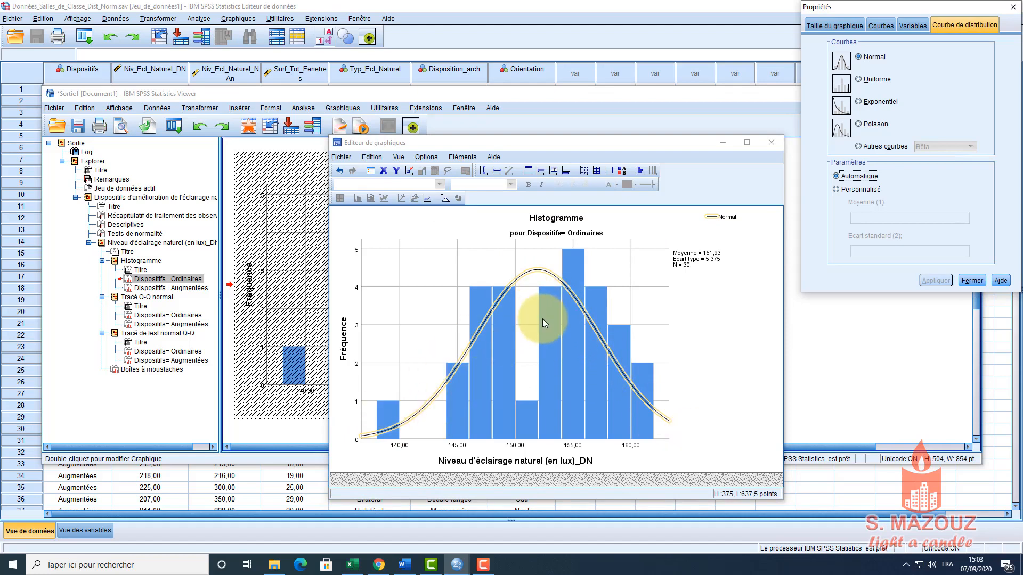
left_click(771, 143)
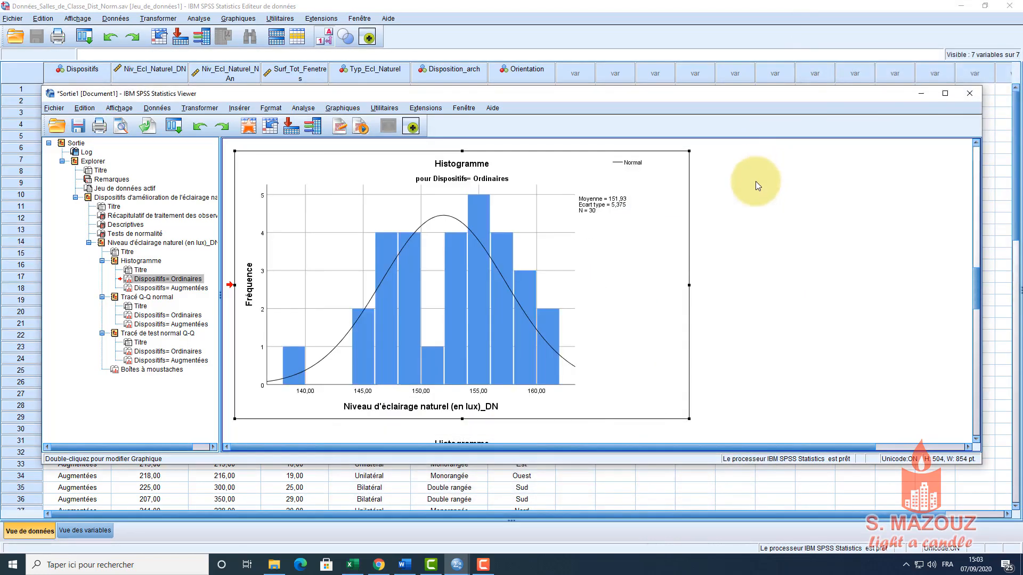
- Add a normal distribution curve to the histogram for Dispositifs= Augmentées
scroll(565, 274, "down", 3)
scroll(564, 275, "down", 3)
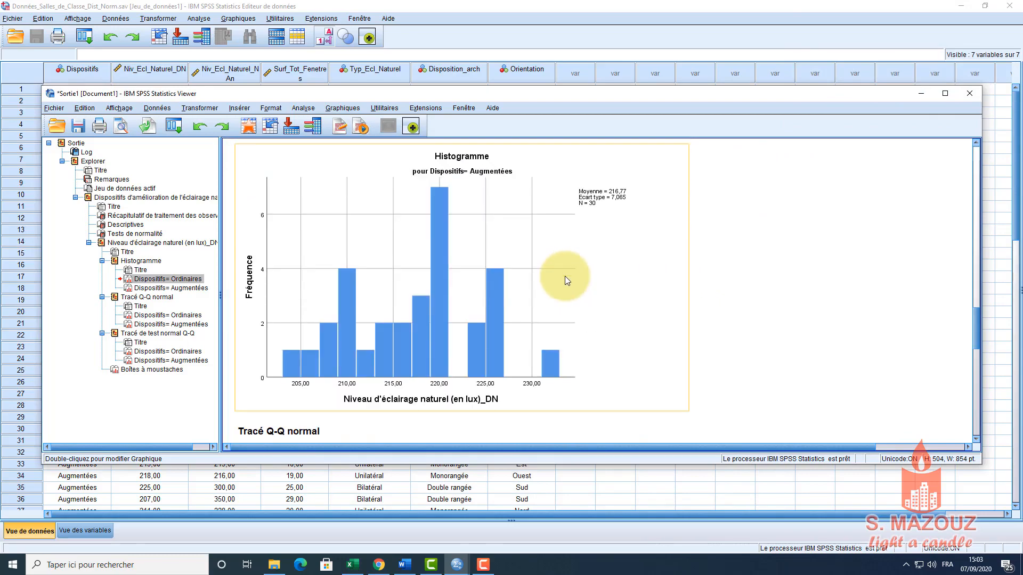
double_click(448, 293)
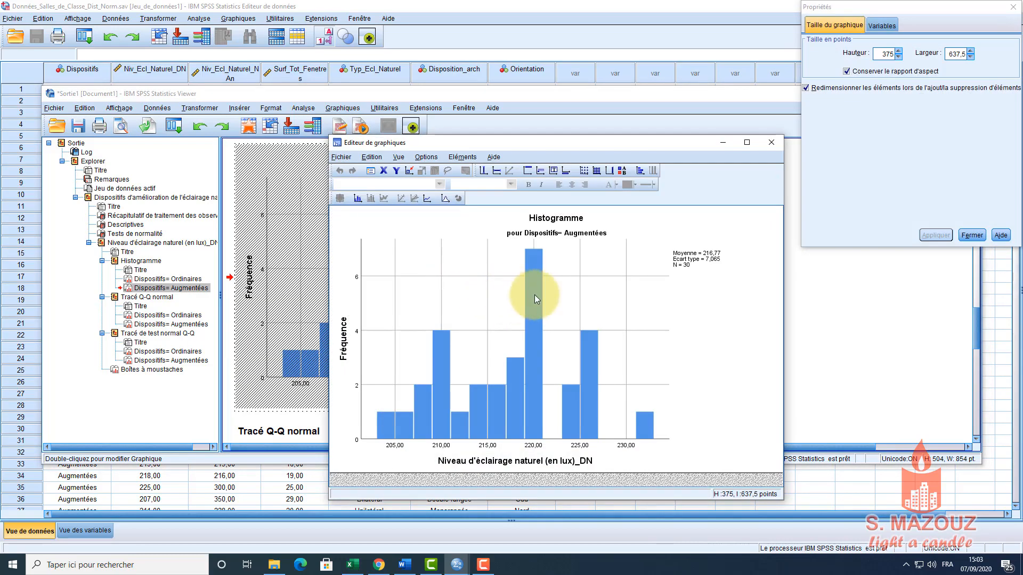
left_click(445, 199)
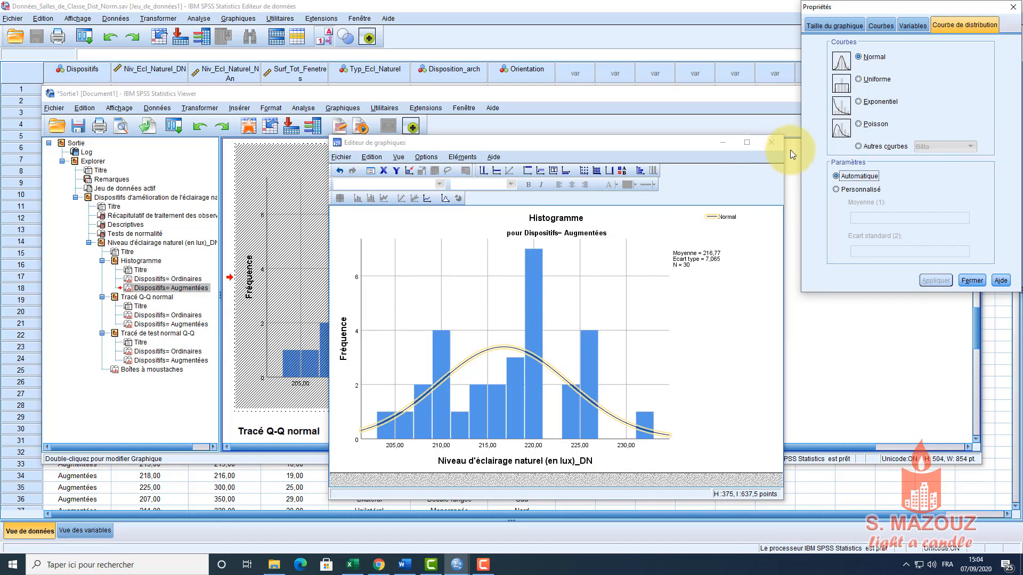
left_click(777, 144)
- Examine the normal Q-Q plots for the Ordinaires and Augmentées groups
scroll(538, 288, "down", 3)
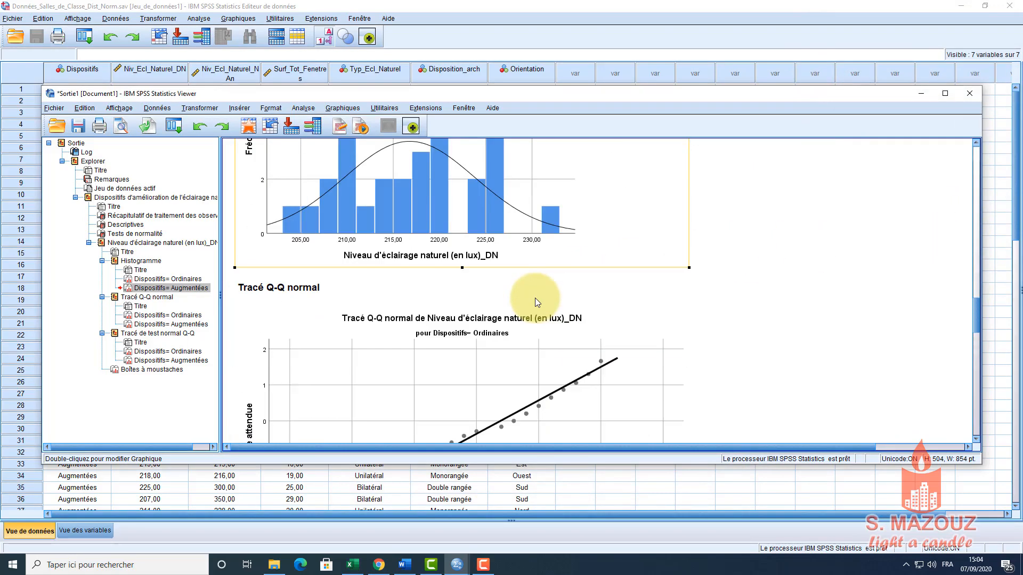
scroll(537, 302, "down", 5)
scroll(538, 302, "up", 2)
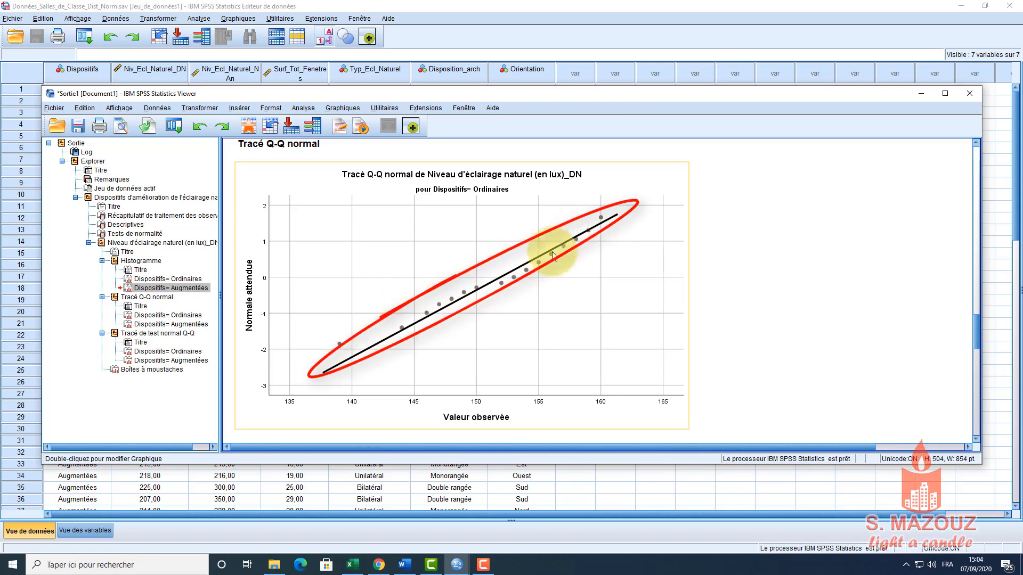
scroll(510, 282, "down", 10)
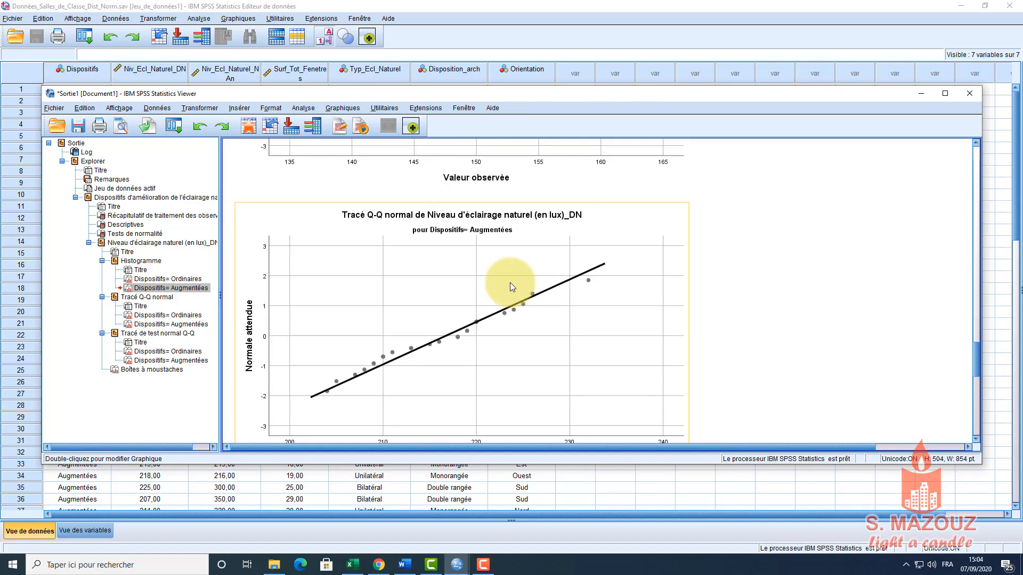
scroll(510, 283, "down", 3)
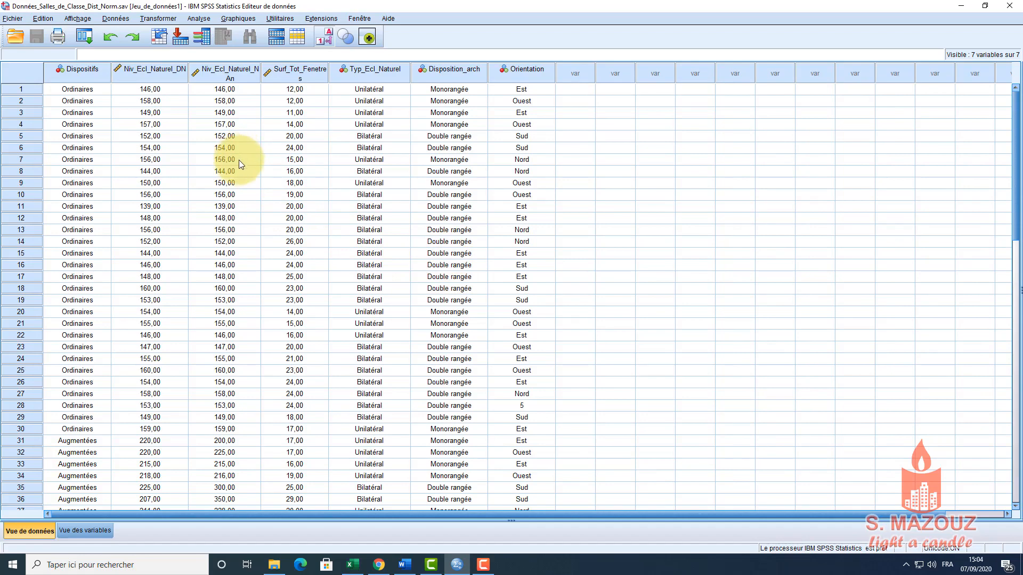
- Set up an independent-samples T test with Niv_Ecl_Naturel_DN as the test variable and Dispositifs as the grouping variable
left_click(201, 20)
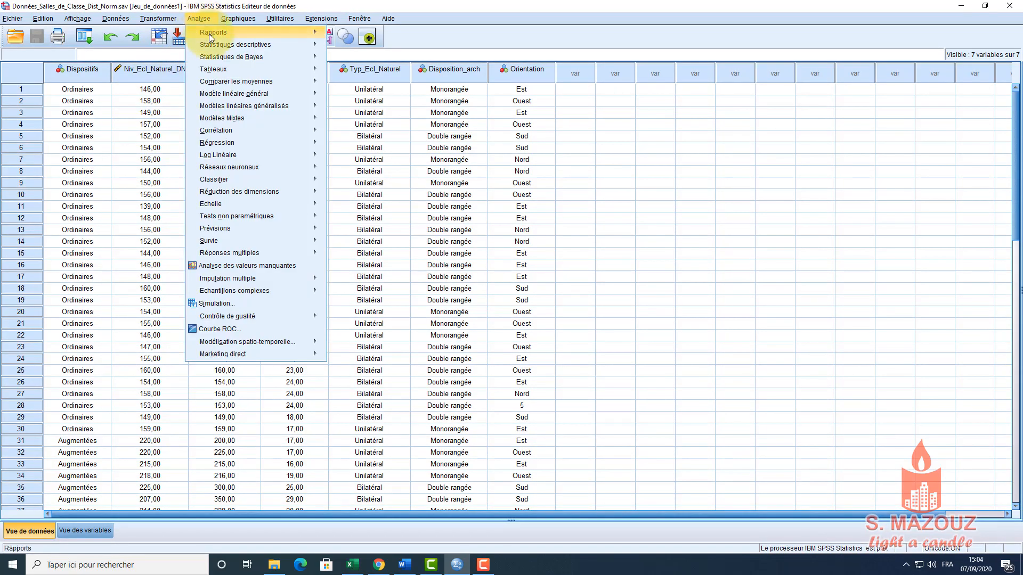
mouse_move(224, 84)
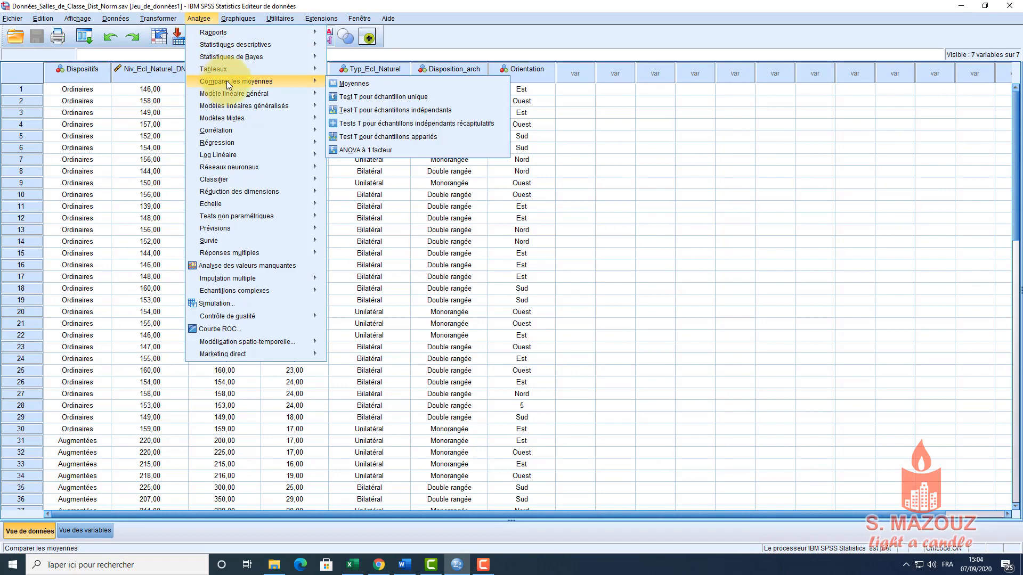
left_click(386, 112)
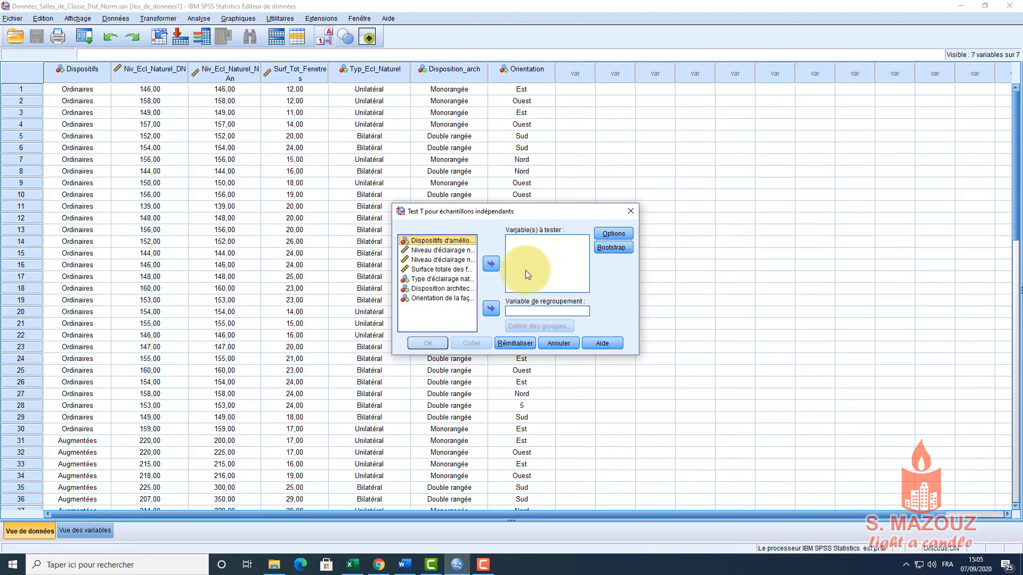
left_click(449, 250)
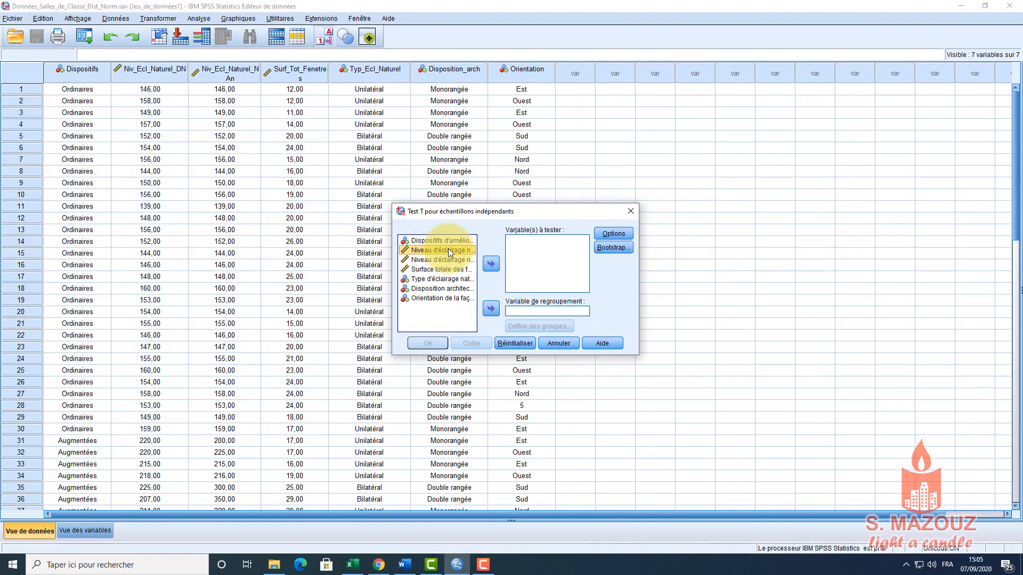
left_click(491, 264)
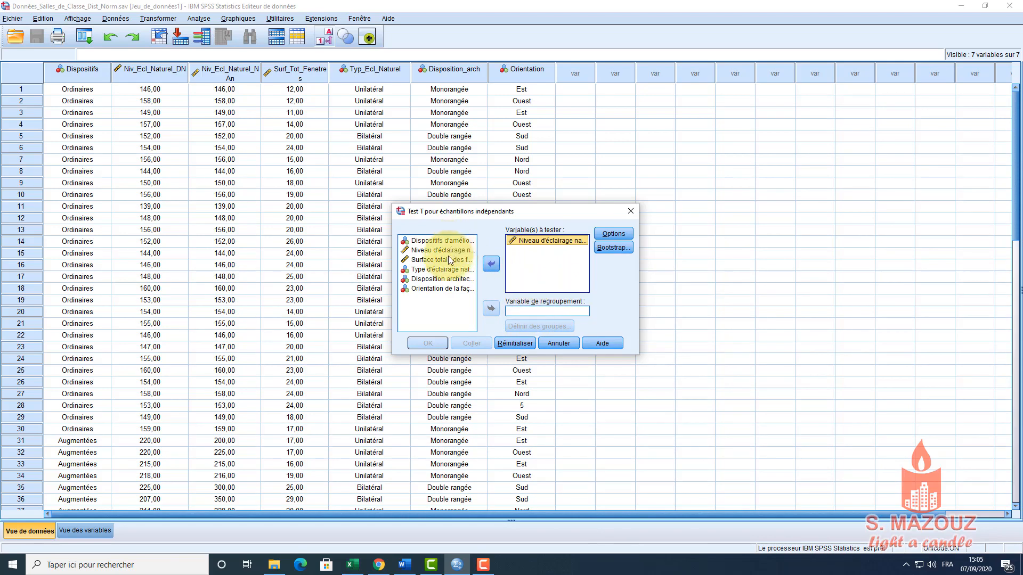
left_click(447, 242)
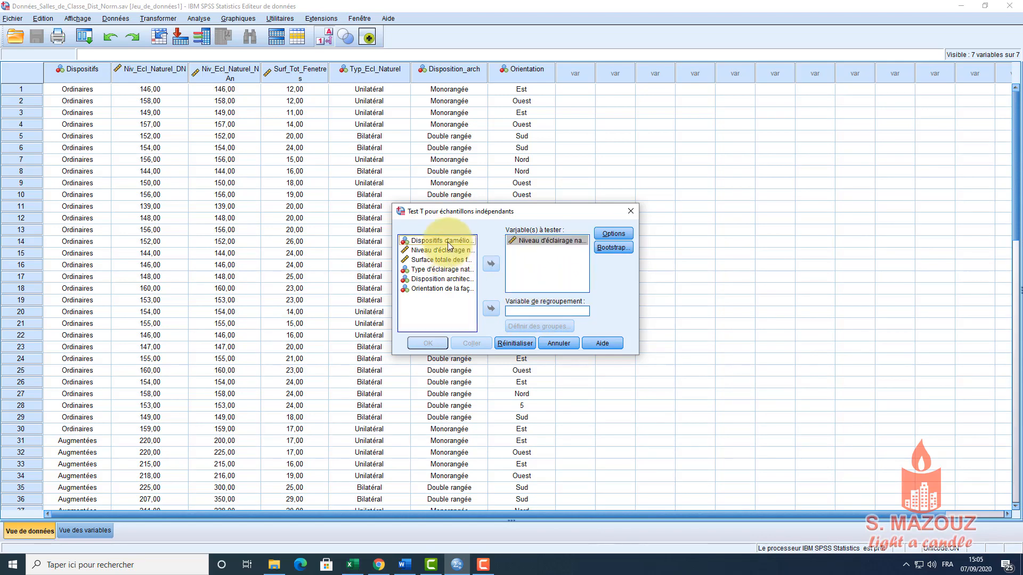
left_click(491, 308)
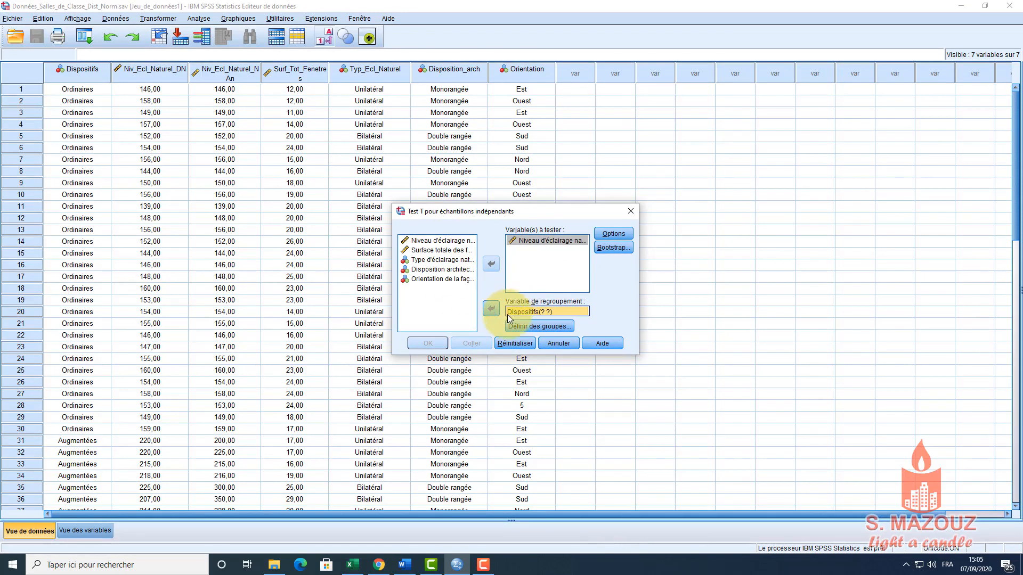
- Define the Dispositifs groups by specified values, with 1 for group 1 and 2 for group 2
left_click(548, 326)
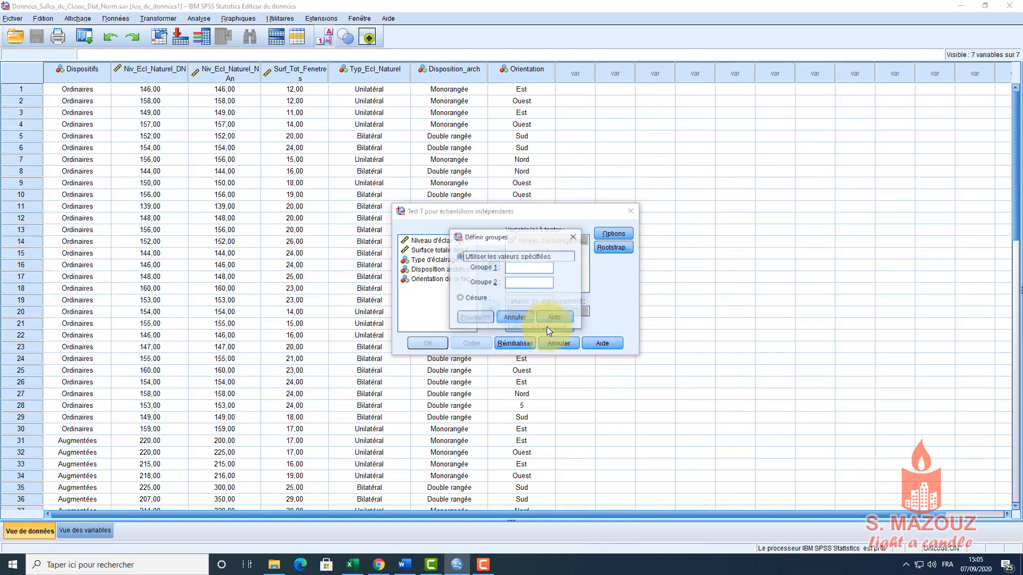
left_click(512, 269)
type("1")
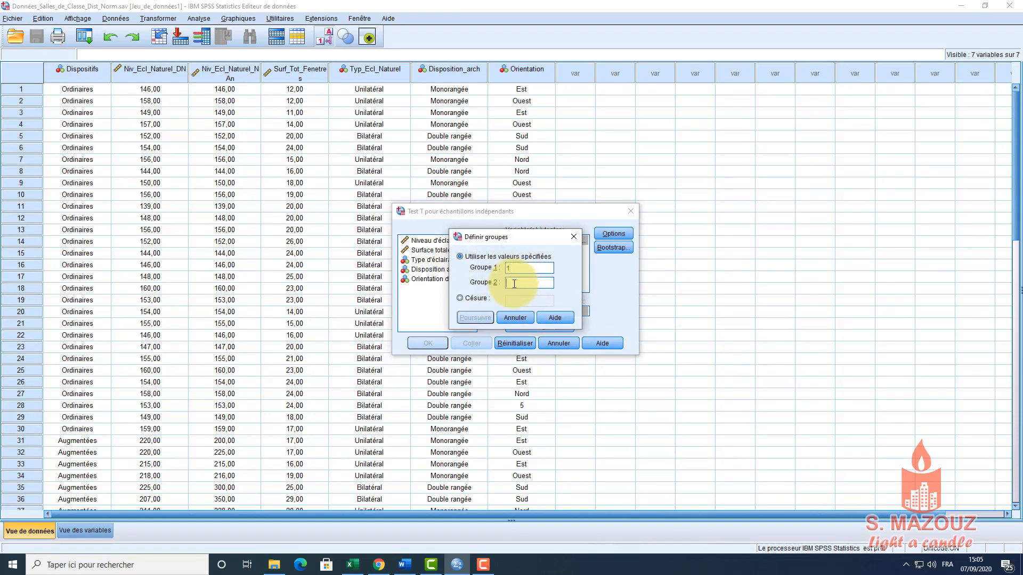
type("2")
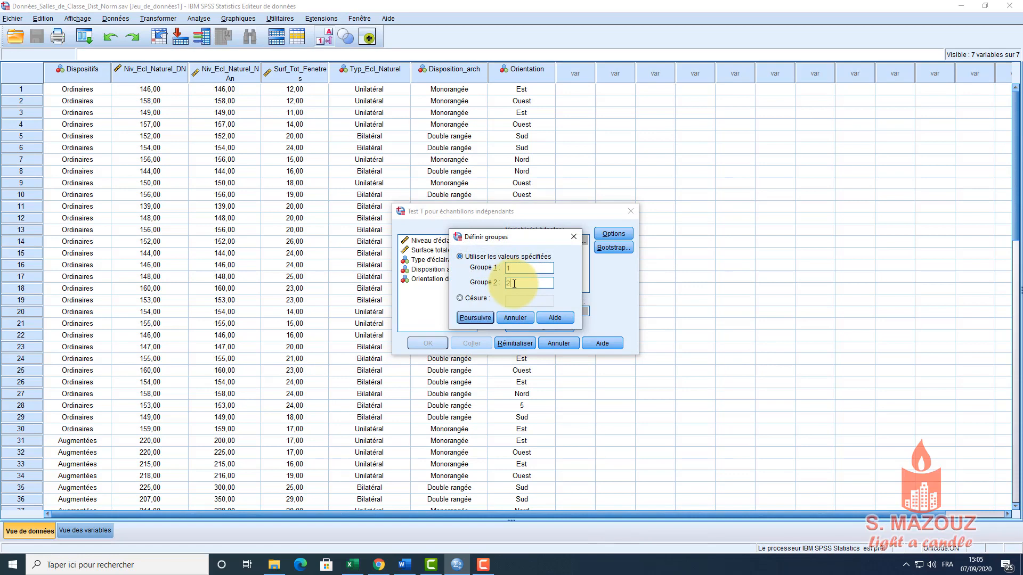
left_click(475, 318)
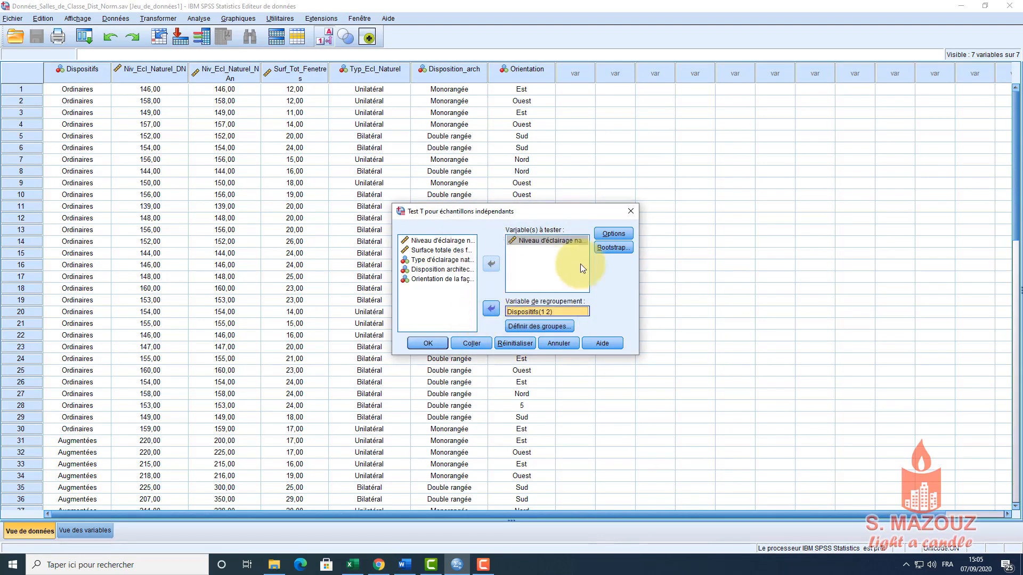
- Accept the 95% confidence interval and analysis-by-analysis exclusion of missing values, and run the T test
left_click(613, 235)
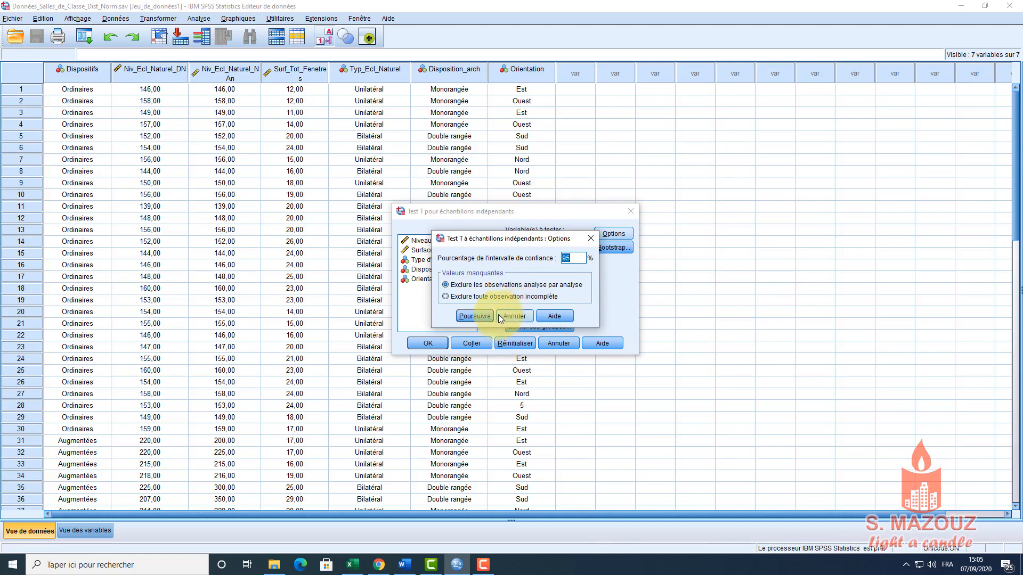
left_click(476, 316)
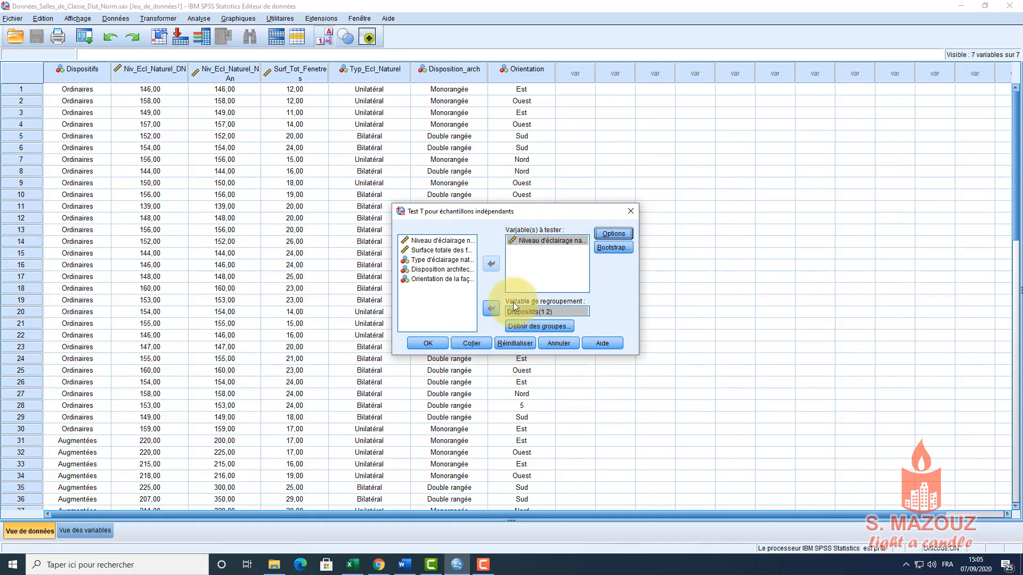
left_click(429, 343)
left_click(443, 344)
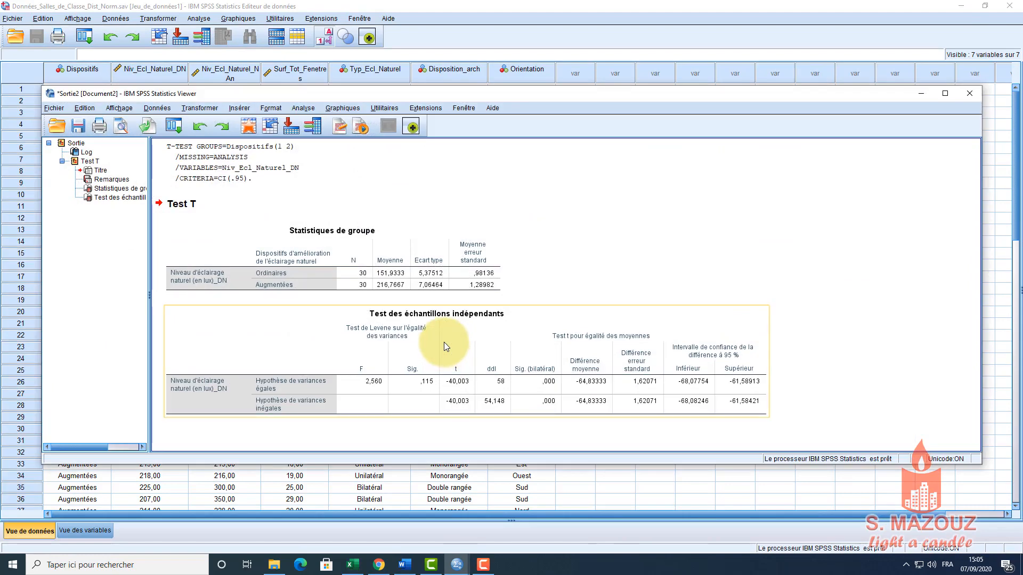
- Go to the Test des échantillons indépendants table in the output and examine it
left_click(123, 197)
left_click(364, 318)
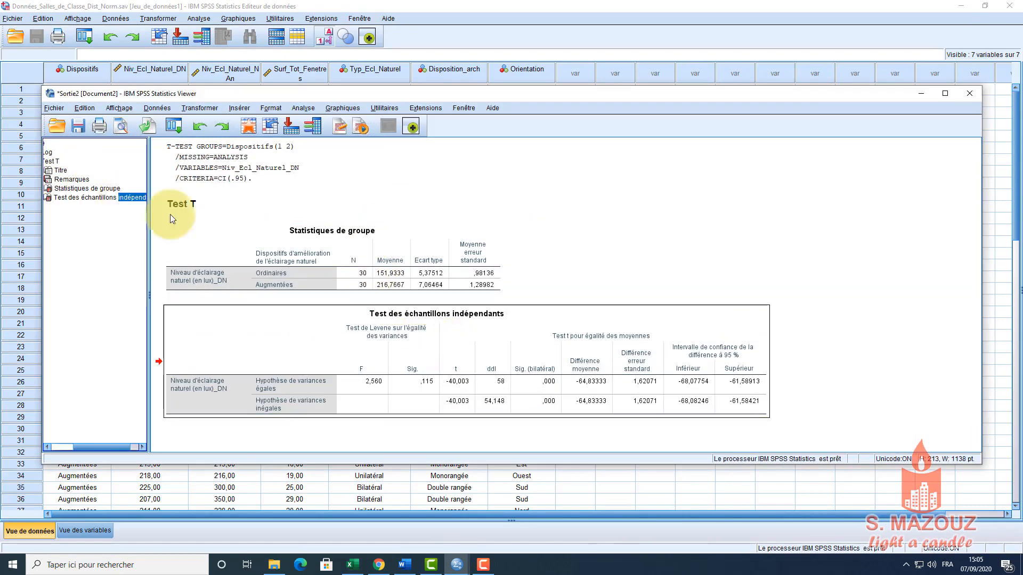